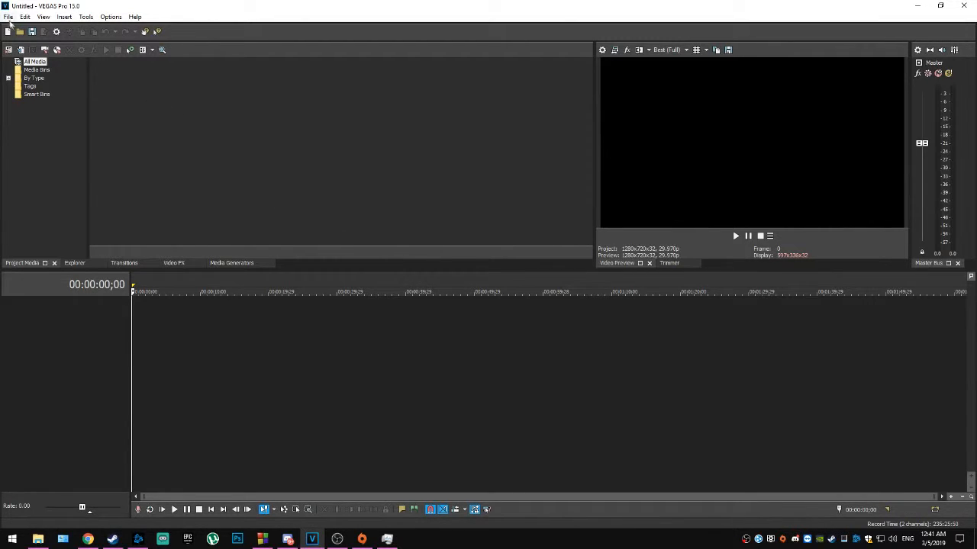
Create a new project with the HDV 720-30p (1280x720, 29.970 fps) video template
left_click(8, 18)
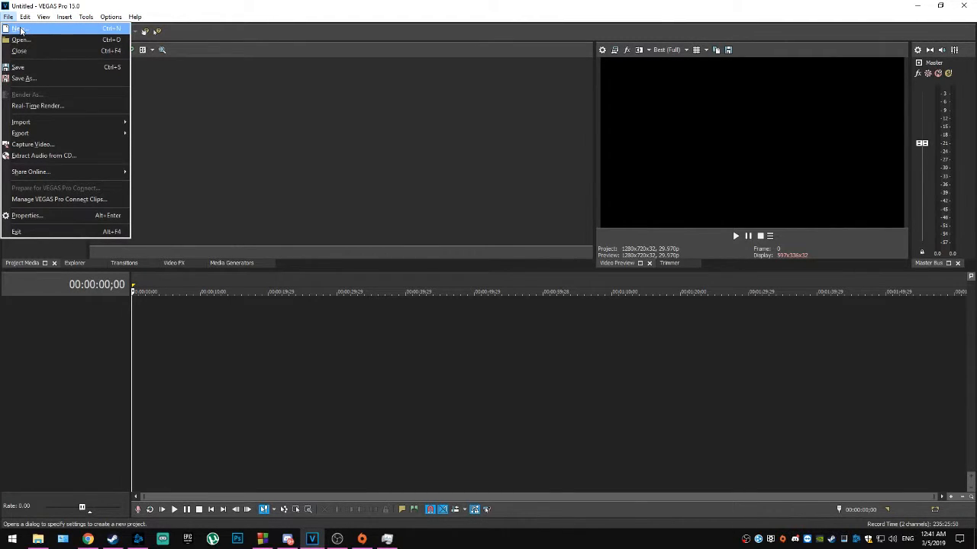
left_click(21, 30)
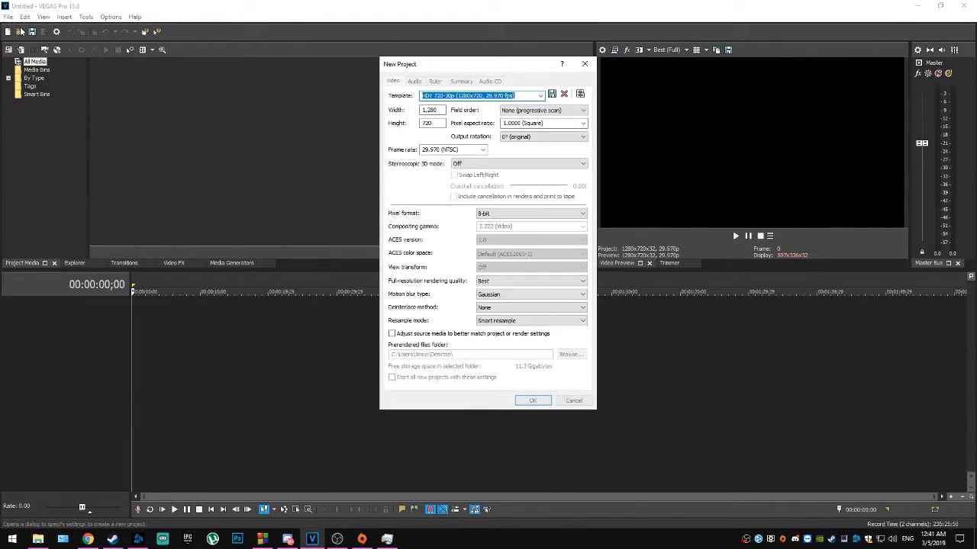
left_click(532, 401)
left_click(8, 17)
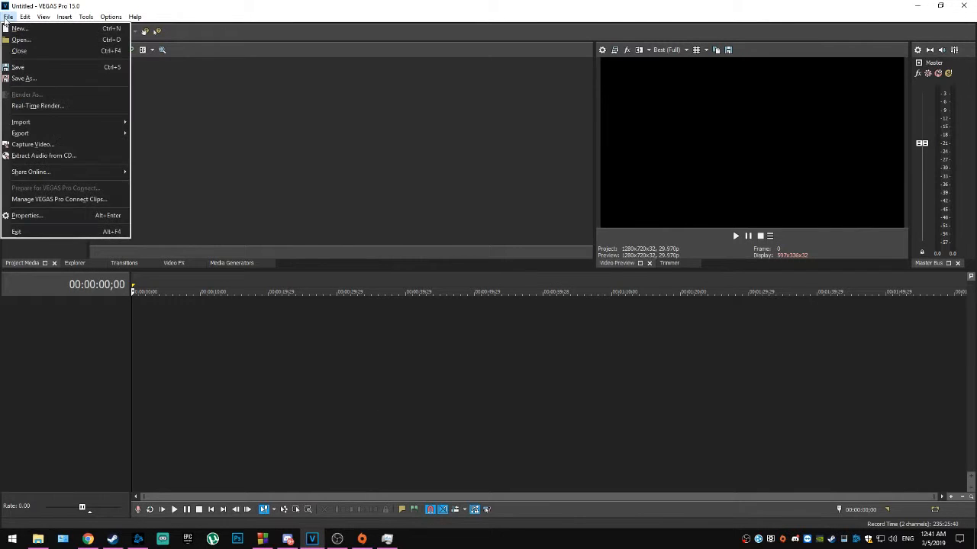
left_click(15, 39)
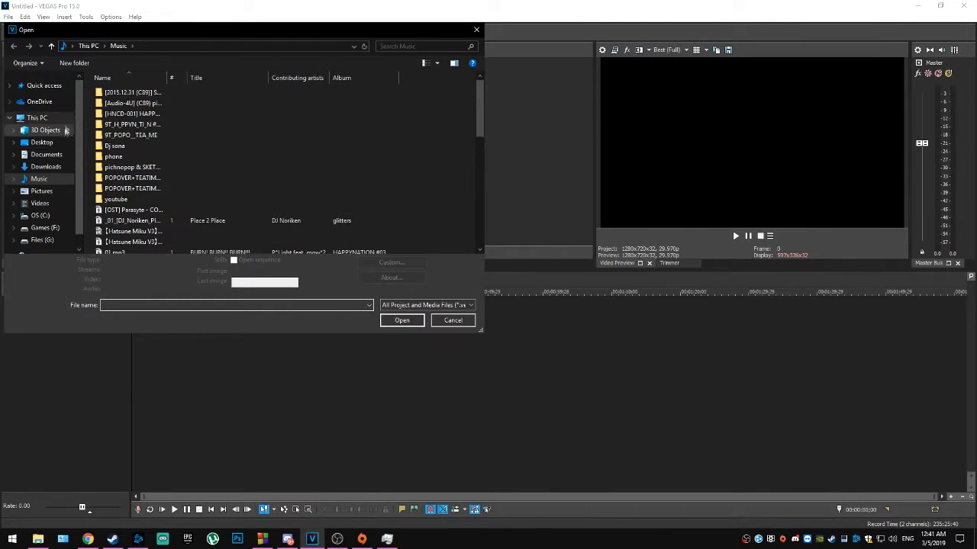
left_click(34, 145)
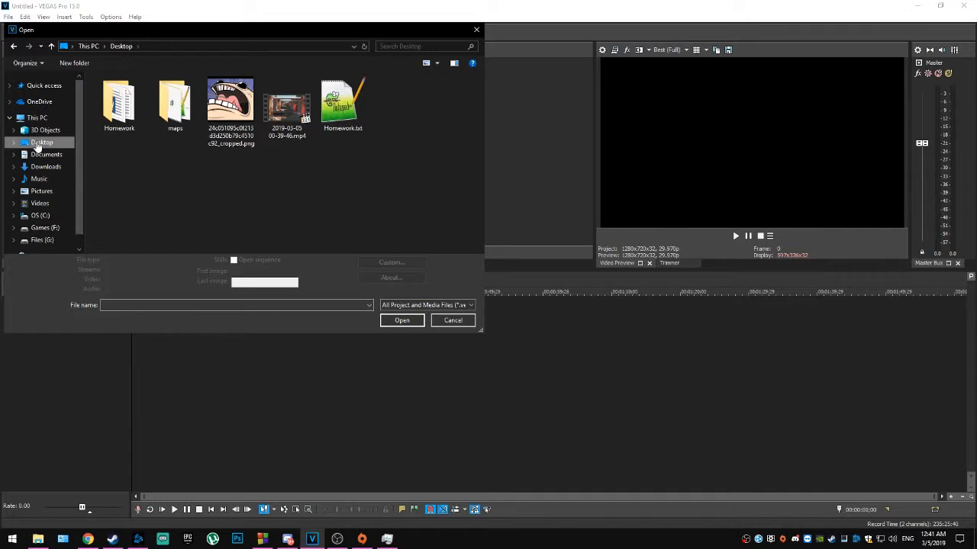
double_click(288, 114)
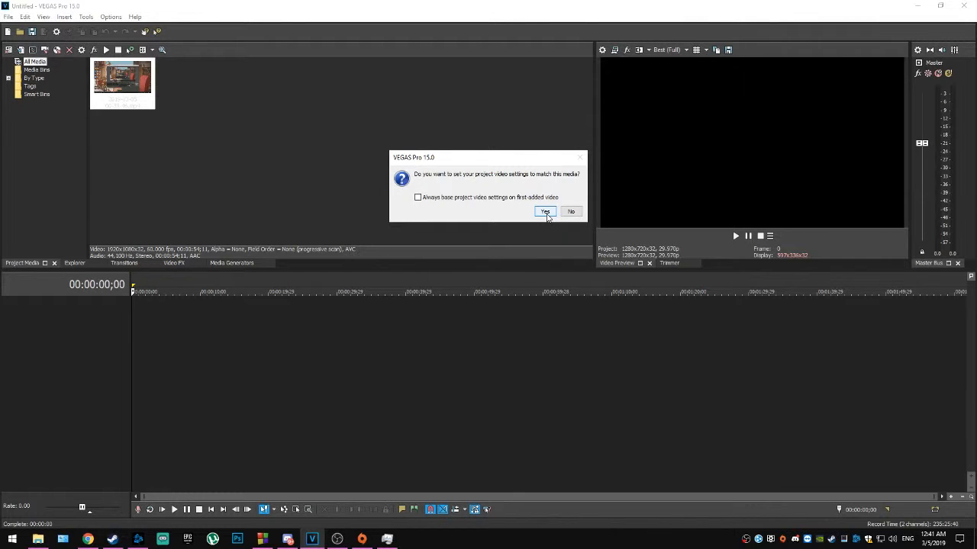
left_click(546, 212)
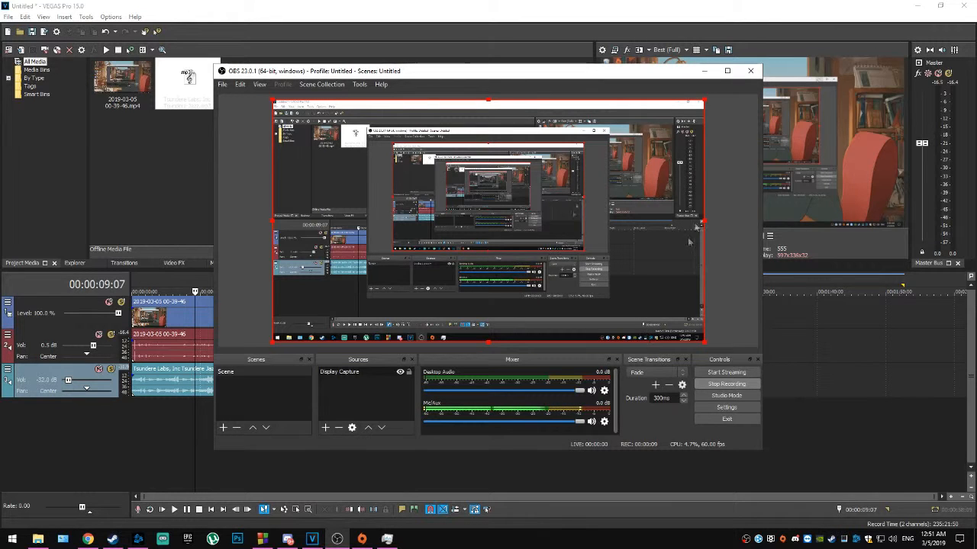
Import Tsundere Labs, Inc Tsundere Jazz.mp3 from the Desktop folder and place it on the timeline below the recording's audio
left_click(705, 70)
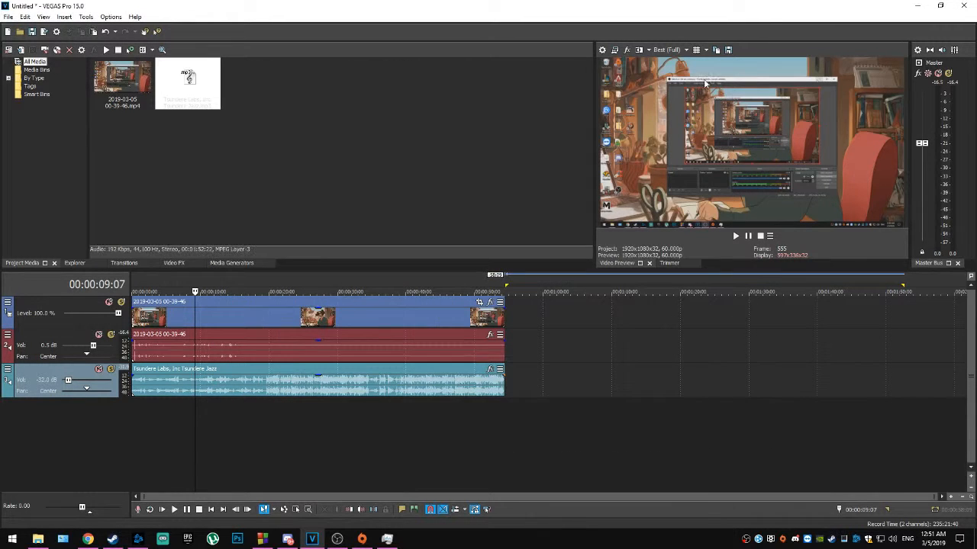
left_click(7, 16)
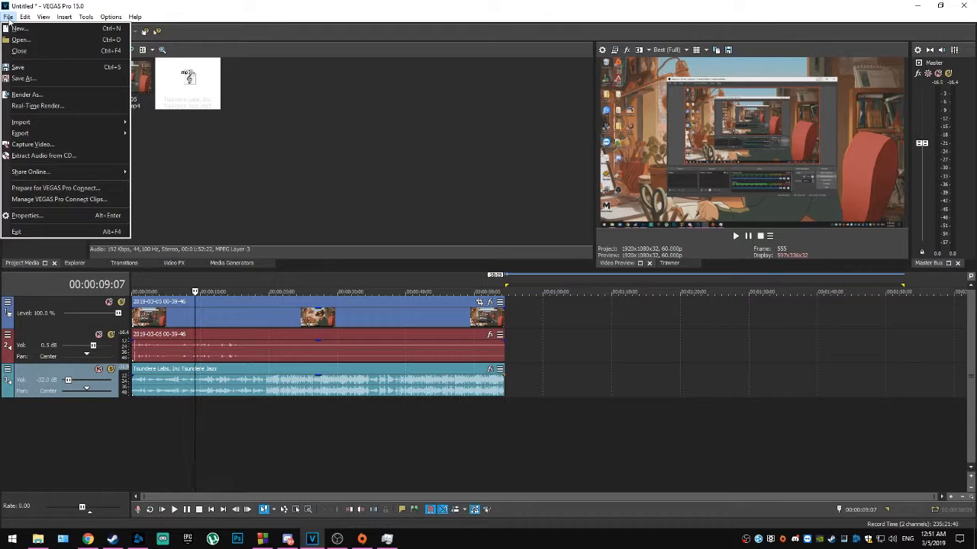
mouse_move(17, 123)
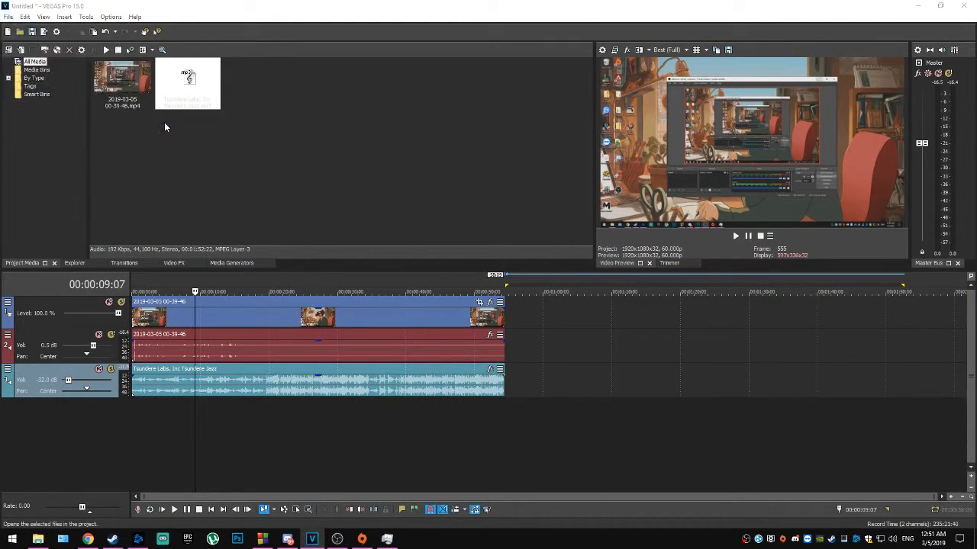
left_click(164, 123)
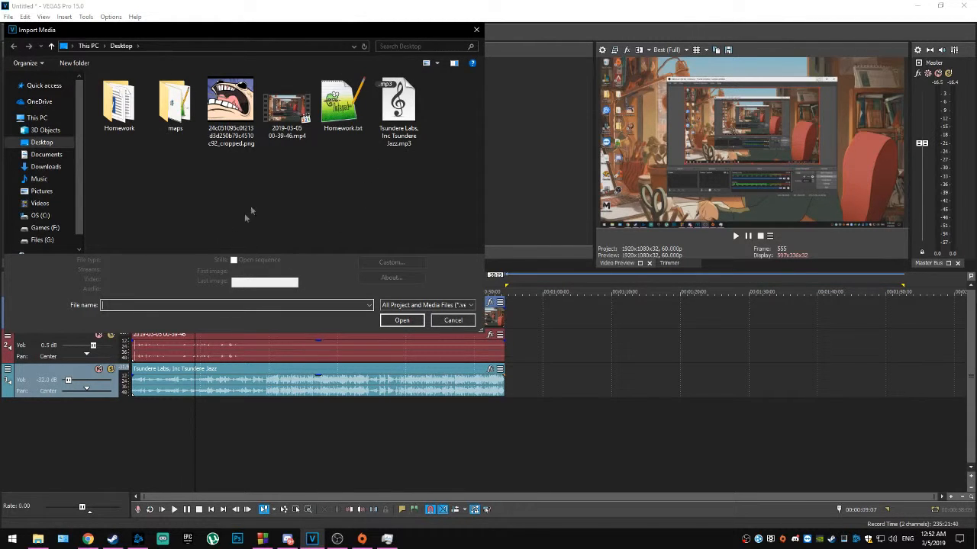
left_click(394, 116)
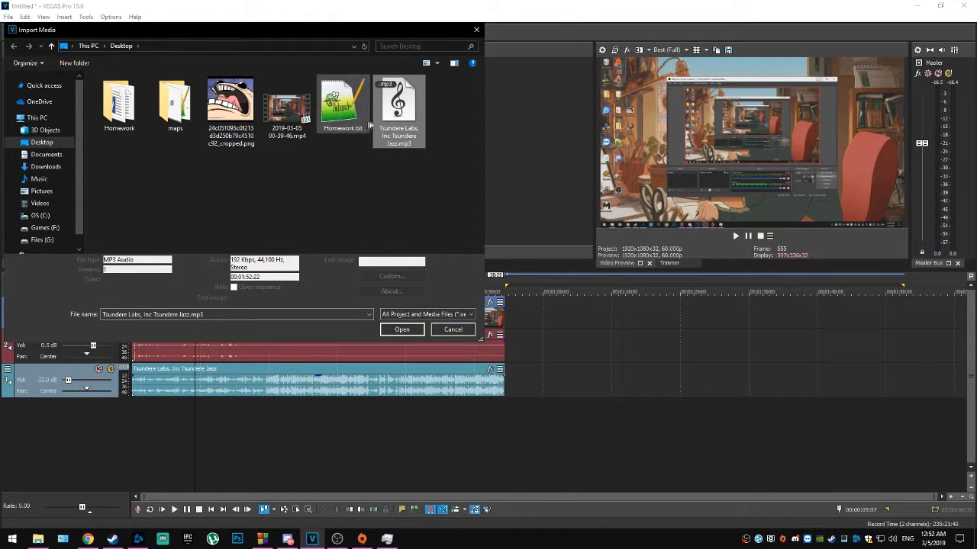
left_click(387, 331)
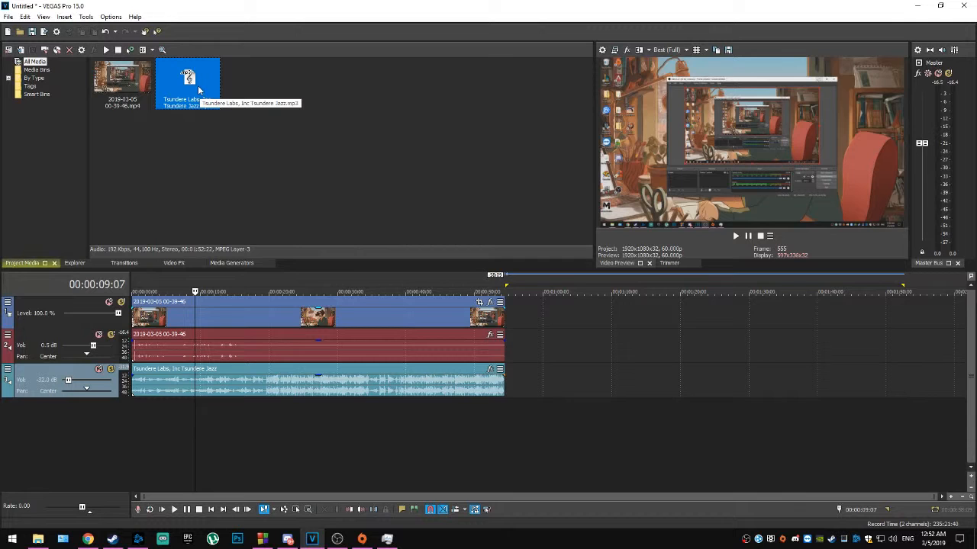
left_click_drag(197, 86, 144, 399)
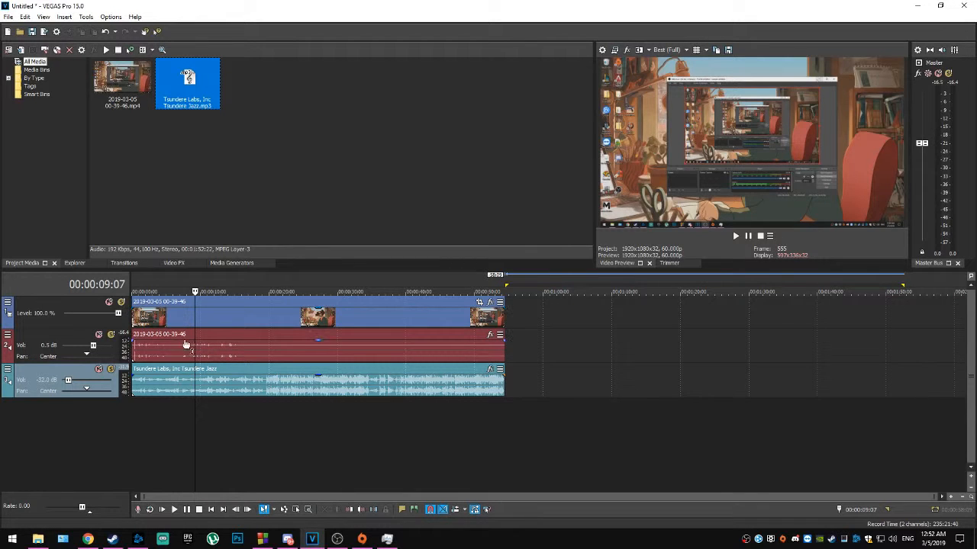
Play the timeline from about 00:00:02;27 and set the volume to -35.3 dB for the recording's audio and -29.8 dB for the music
left_click(151, 280)
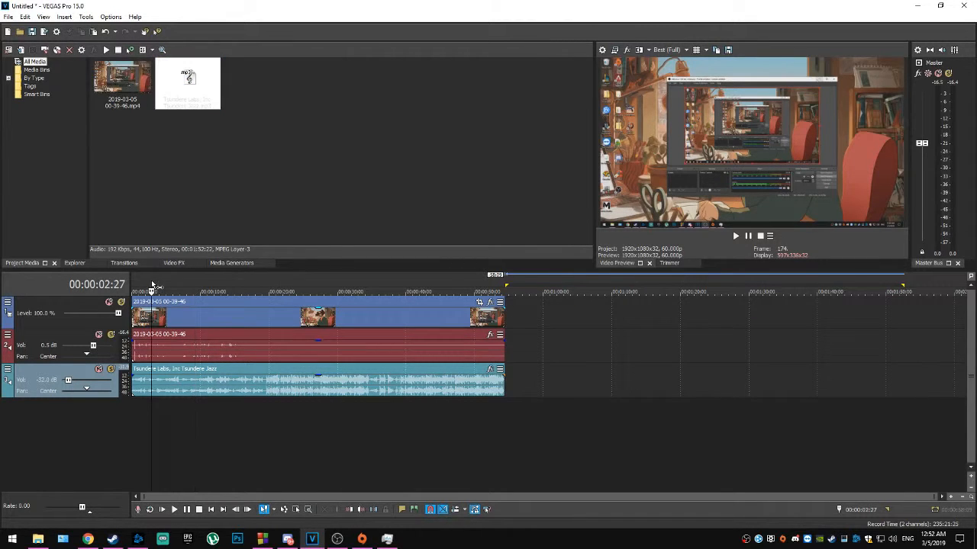
left_click(173, 510)
left_click_drag(94, 346, 67, 350)
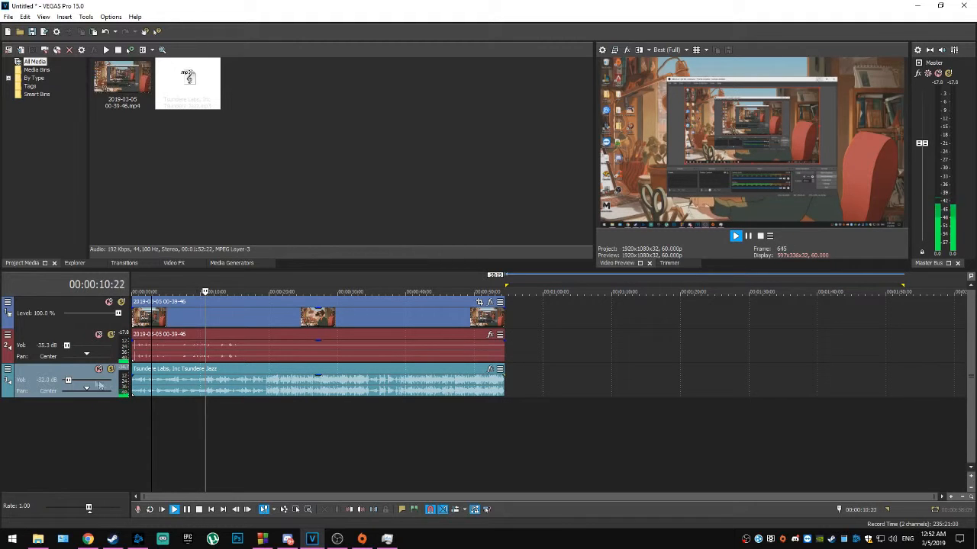
mouse_move(69, 381)
left_mouse_down()
mouse_move(82, 384)
mouse_move(68, 381)
left_mouse_up()
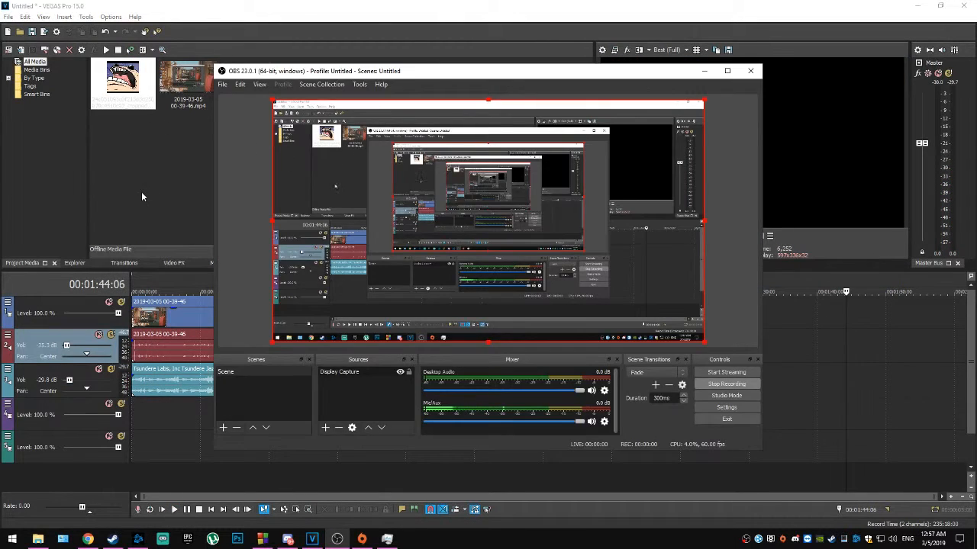
Import the image 24c051095c0f213d3d250b79c4510c92_cropped.png from the Desktop folder into the project media
left_click(141, 192)
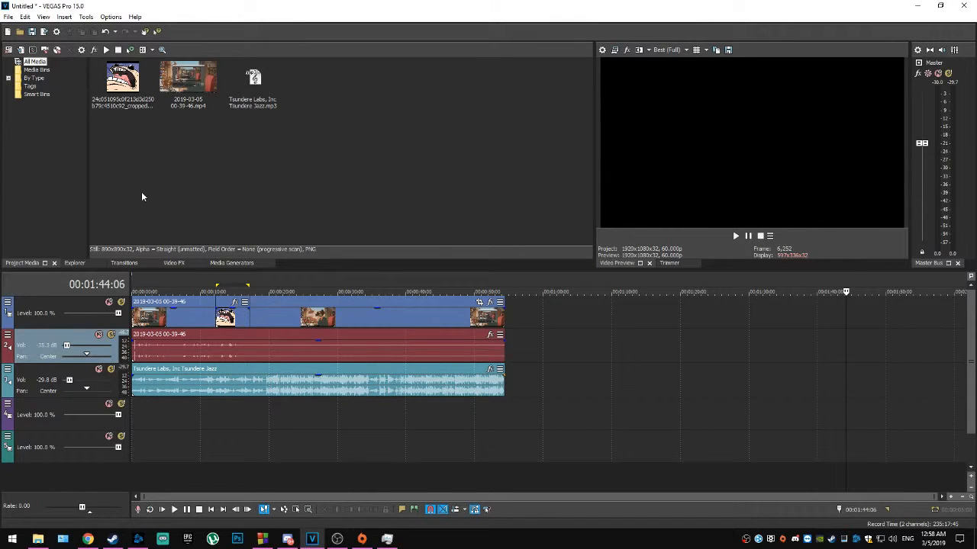
left_click(8, 16)
mouse_move(40, 122)
left_click(155, 122)
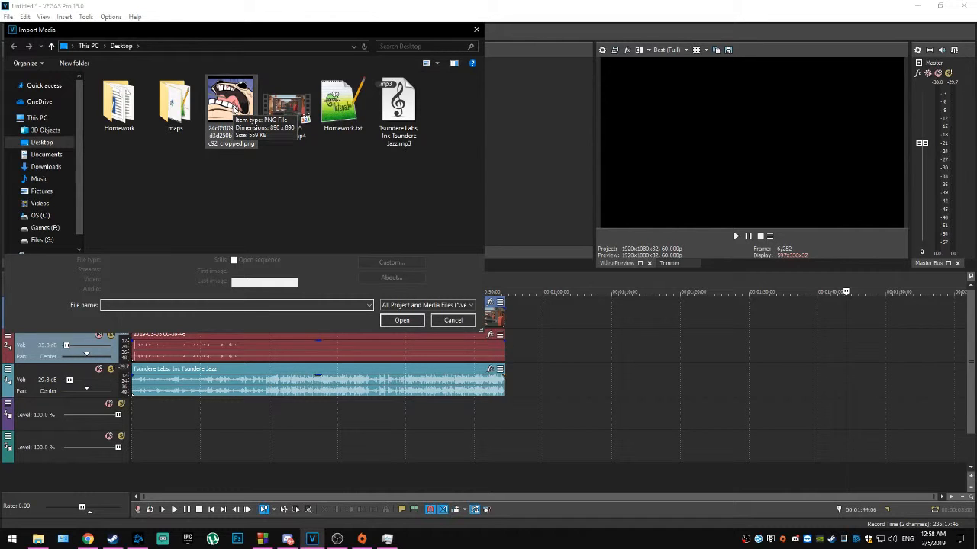
double_click(231, 106)
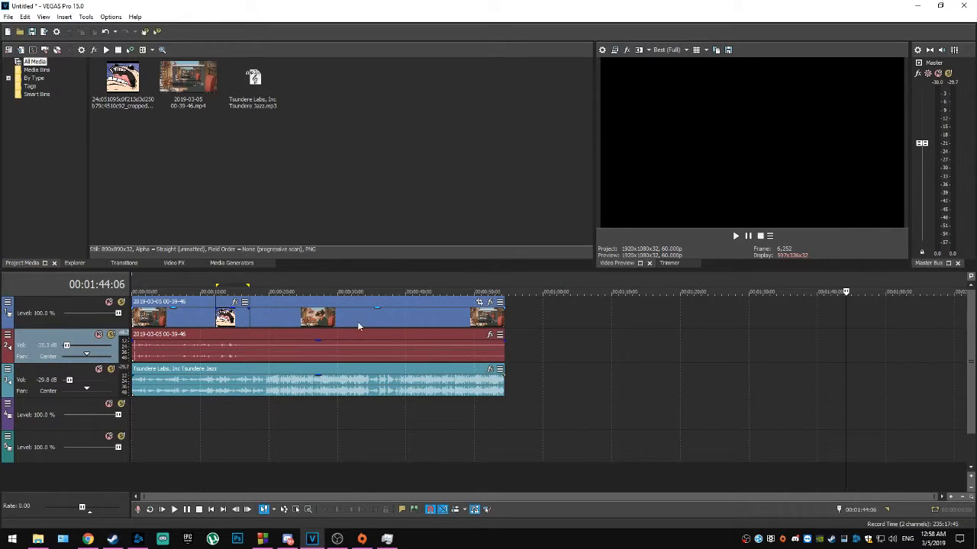
Preview the image at about 00:00:12;29 and move the recording's video clip down to track 4 so the image overlays it
left_click(221, 278)
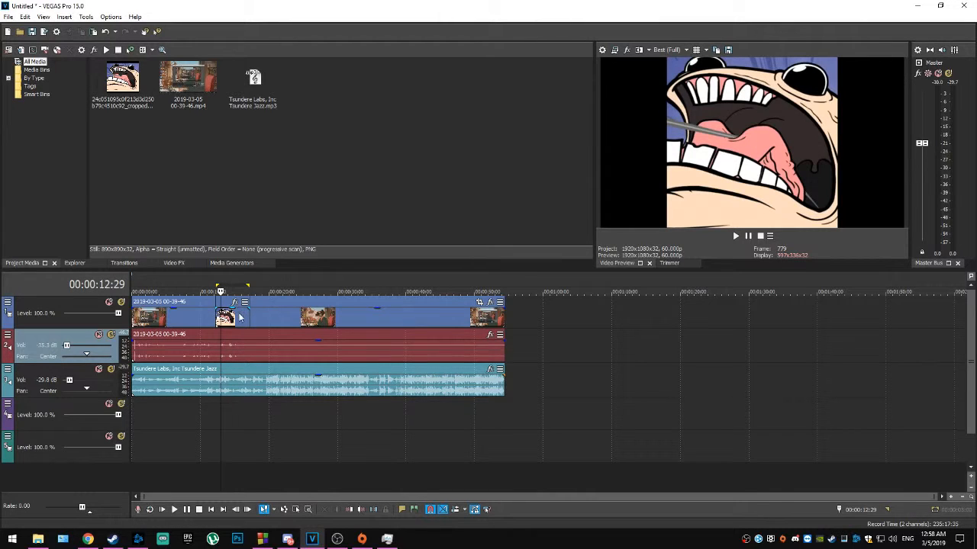
left_click_drag(272, 314, 266, 416)
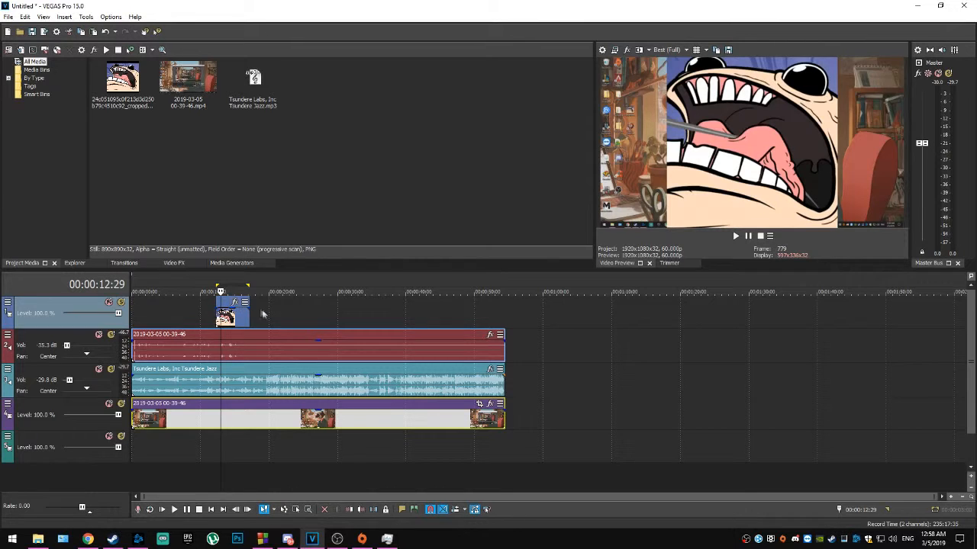
Shrink and reposition the overlay image with Event Pan/Crop, using a frame about 1,781 wide and high centred at about X 353.5, Y 728.6
left_click(237, 303)
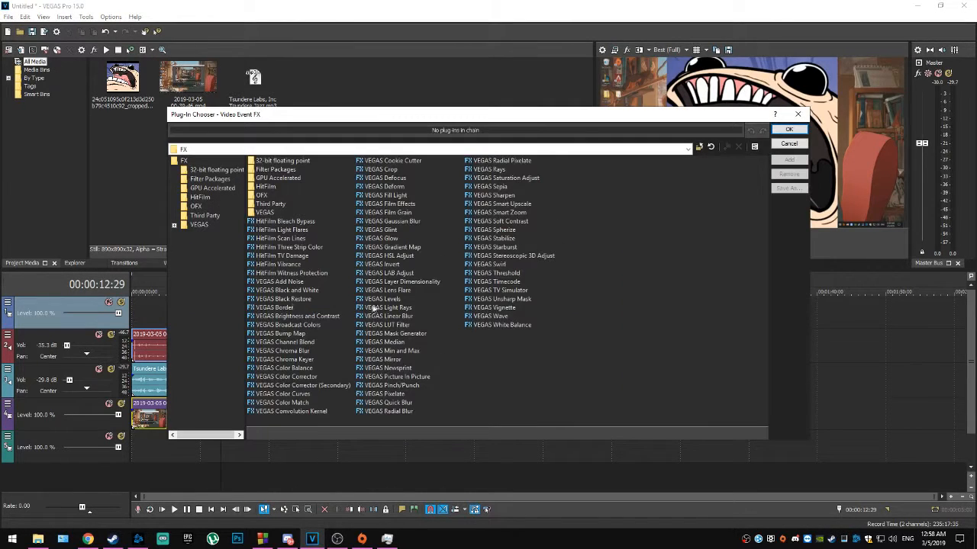
left_click(786, 146)
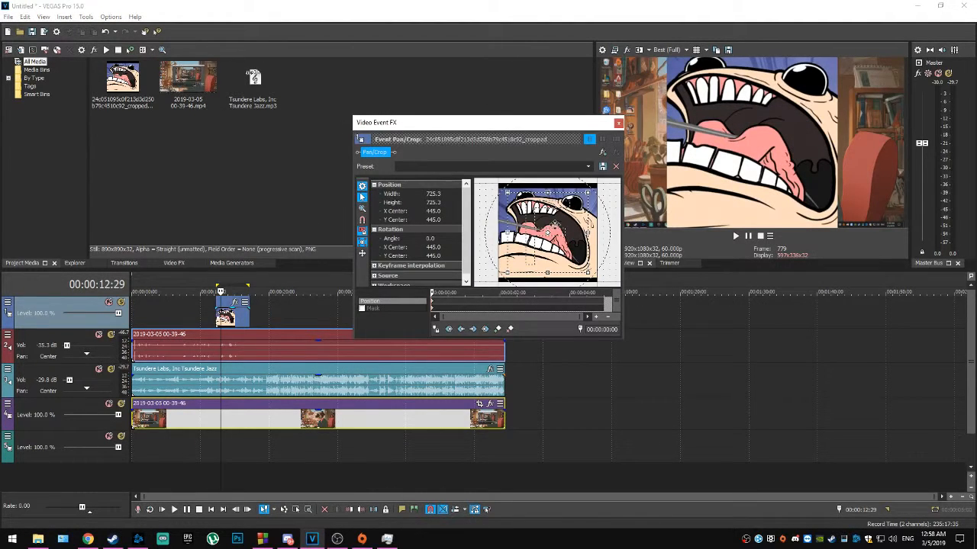
left_click_drag(554, 219, 551, 228)
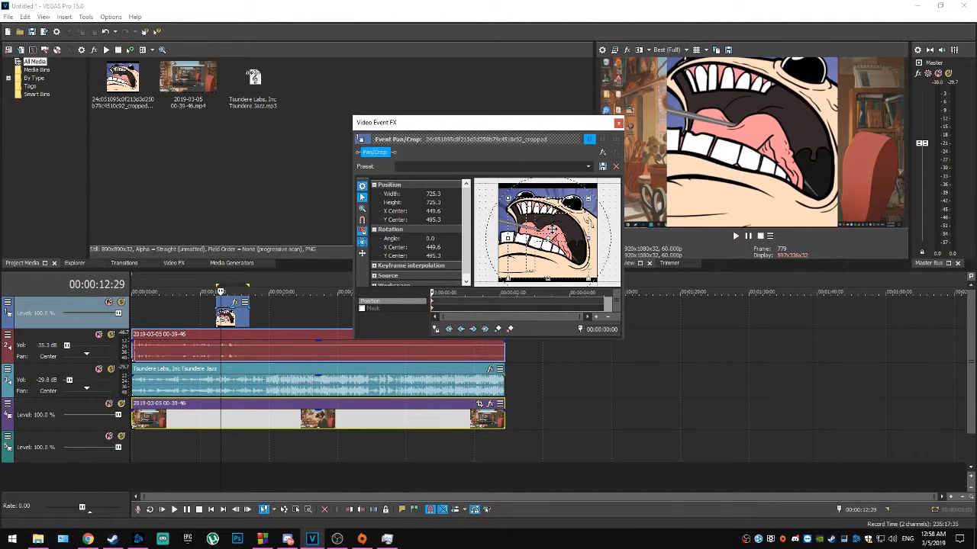
mouse_move(598, 212)
left_mouse_down()
mouse_move(603, 220)
mouse_move(602, 209)
mouse_move(590, 213)
left_mouse_up()
left_click_drag(507, 197, 450, 149)
mouse_move(525, 217)
left_mouse_down()
mouse_move(498, 244)
mouse_move(571, 236)
mouse_move(547, 194)
mouse_move(536, 217)
left_mouse_up()
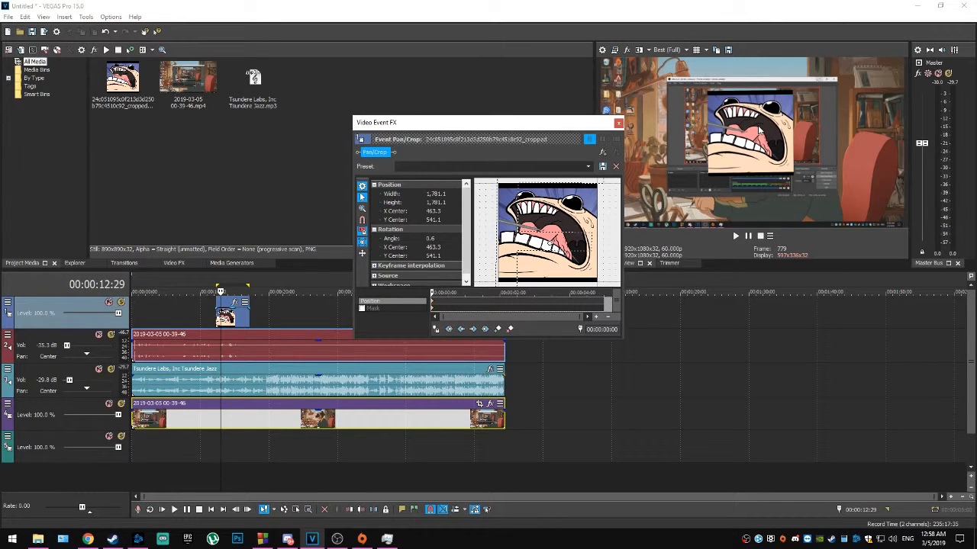
left_click_drag(530, 217, 534, 267)
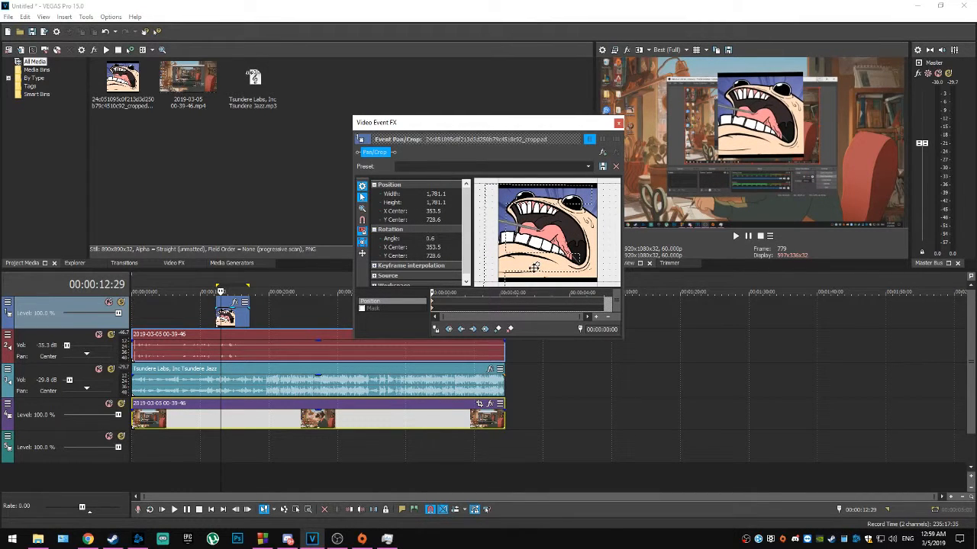
left_click(619, 123)
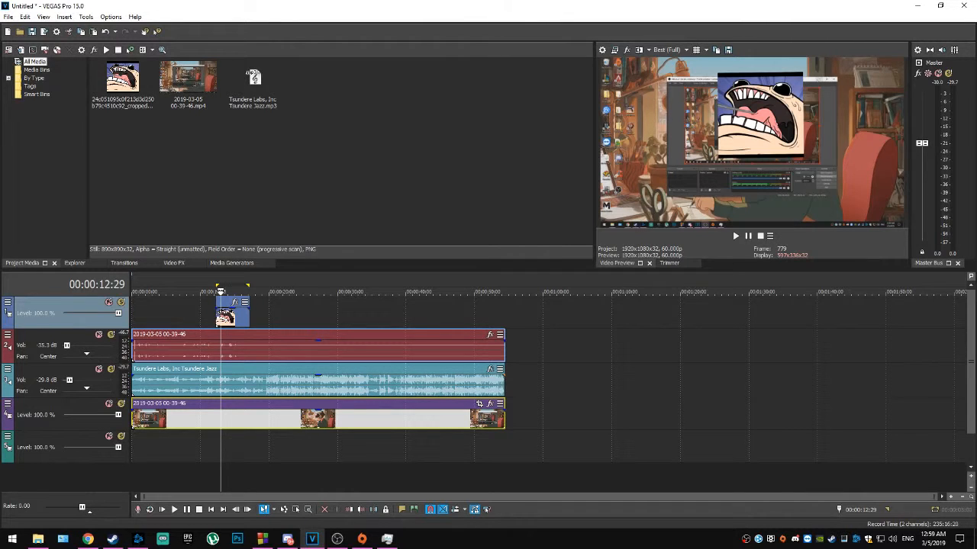
Set the time selection to run from 00:00:09;17 to 00:00:17;07, covering the image event
double_click(224, 290)
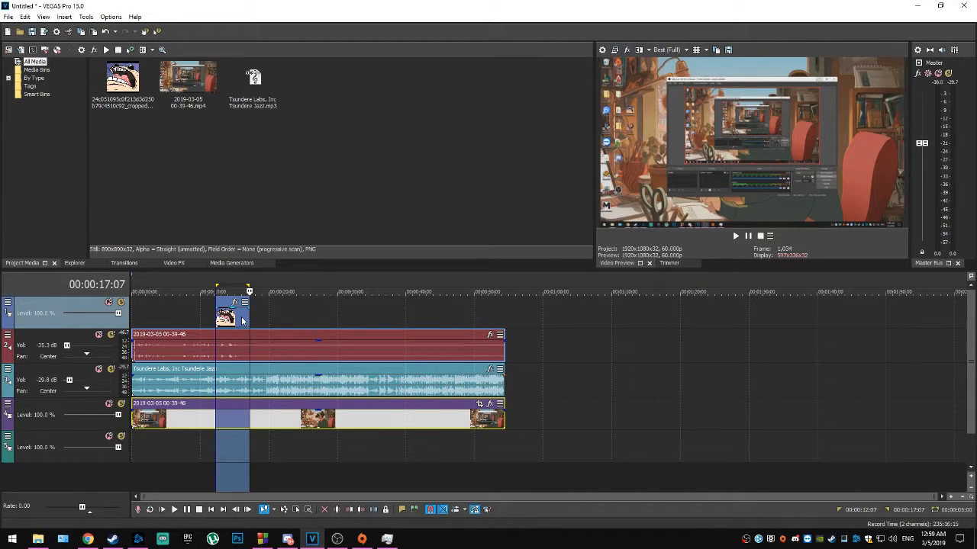
mouse_move(216, 284)
left_mouse_down()
mouse_move(157, 285)
mouse_move(535, 294)
mouse_move(197, 292)
left_mouse_up()
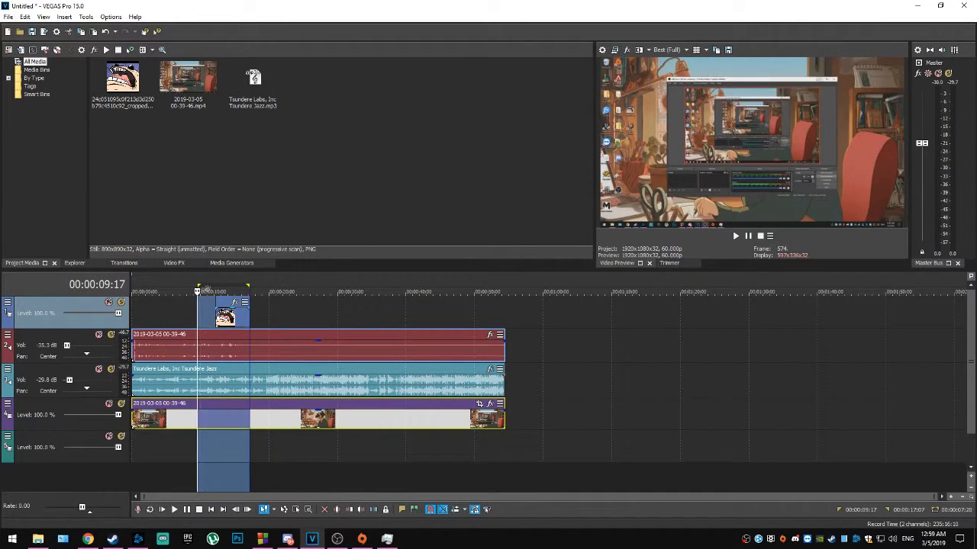
Split the tracks at the edges of the time selection and move the recording's last and middle pieces later on the timeline
right_click(211, 318)
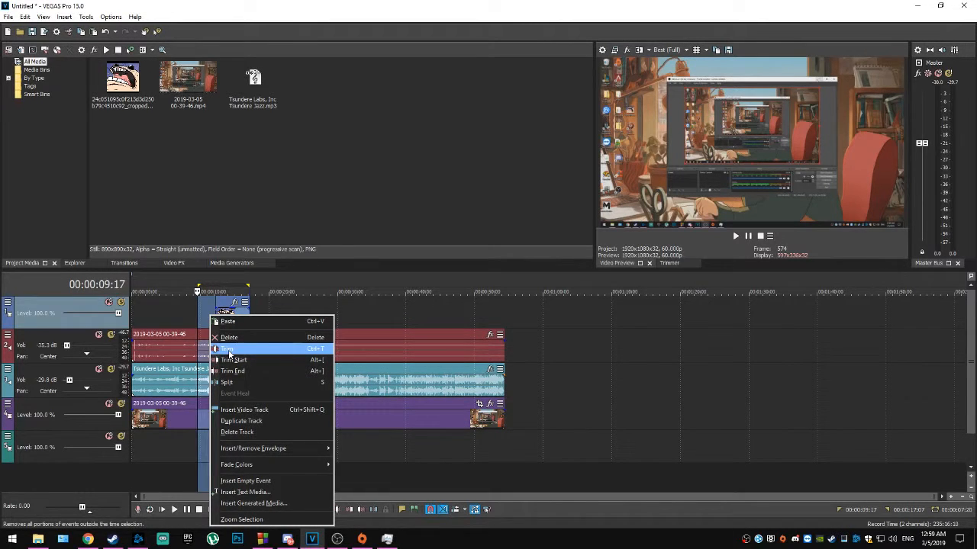
left_click(229, 384)
left_click_drag(287, 355, 328, 354)
left_click_drag(205, 353, 222, 353)
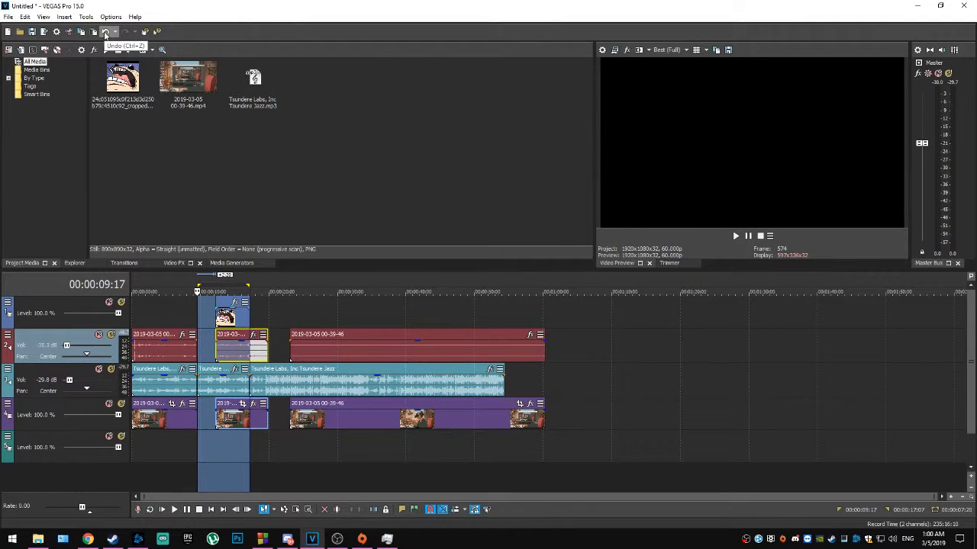
Undo the two clip moves and the split
left_click(105, 33)
left_click(106, 33)
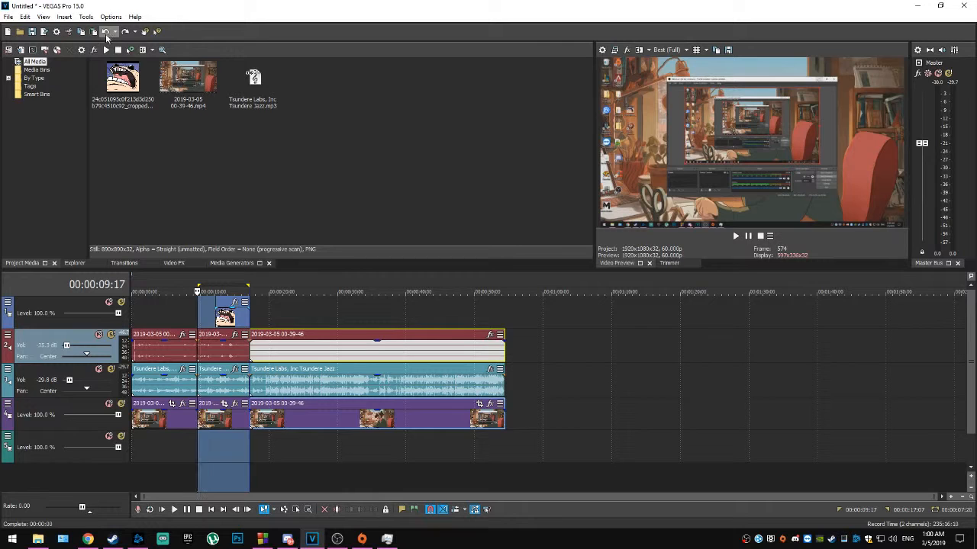
left_click(105, 32)
Cut the recording's audio event within the time selection
right_click(217, 345)
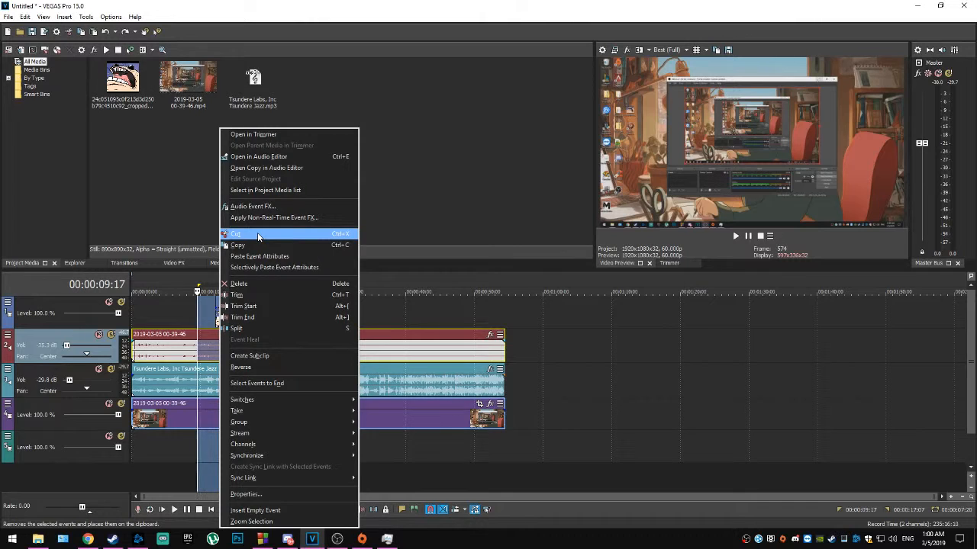
left_click(326, 236)
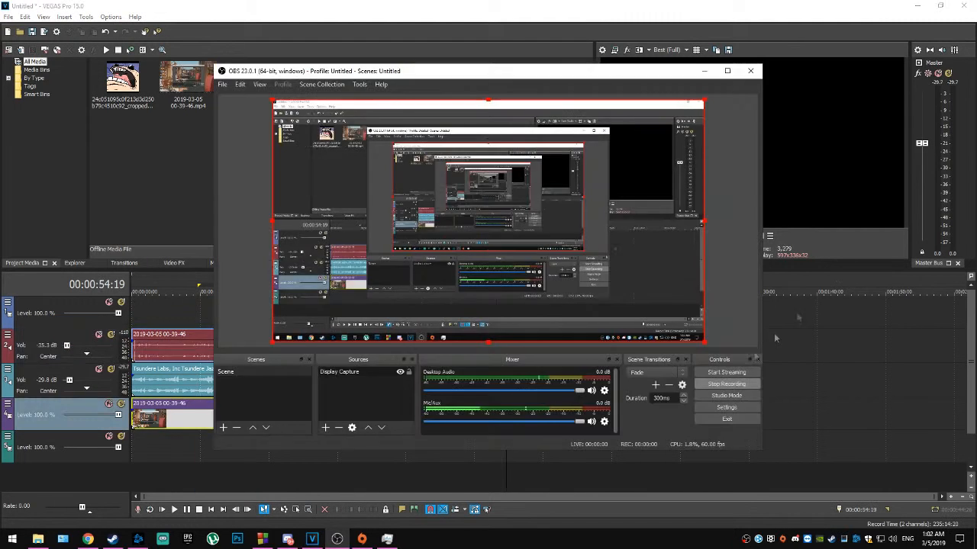
Add a fade-out at the end of the recording's video event and play back the ending
left_click(863, 222)
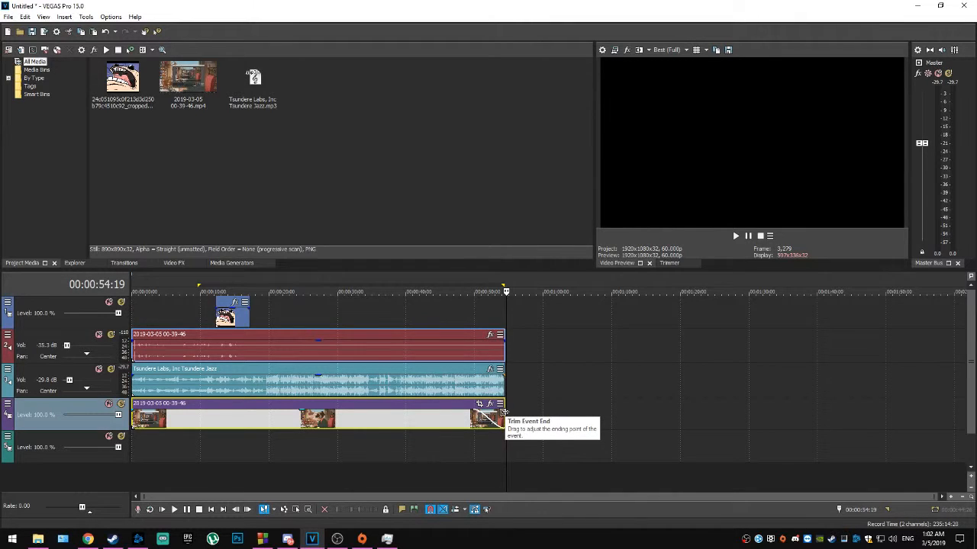
left_click(503, 412)
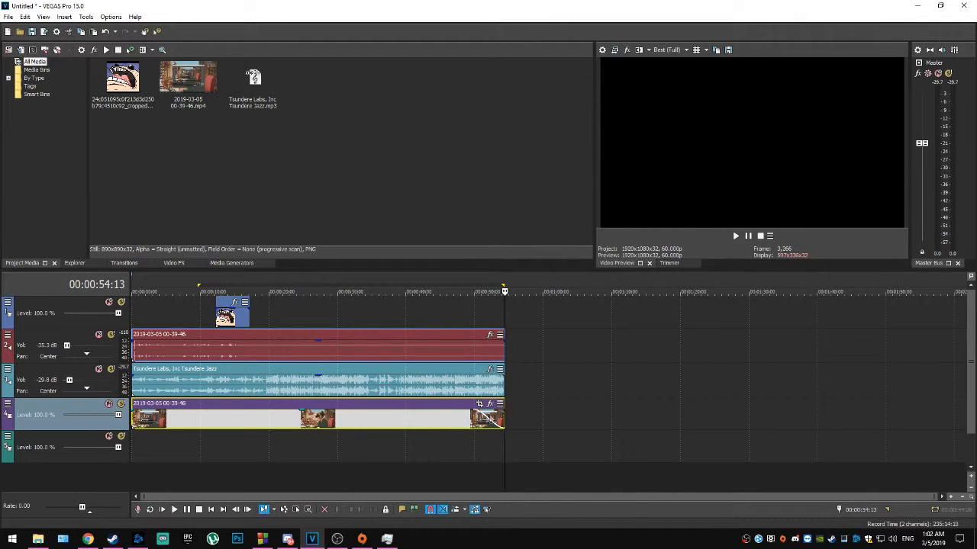
left_click_drag(502, 406, 469, 440)
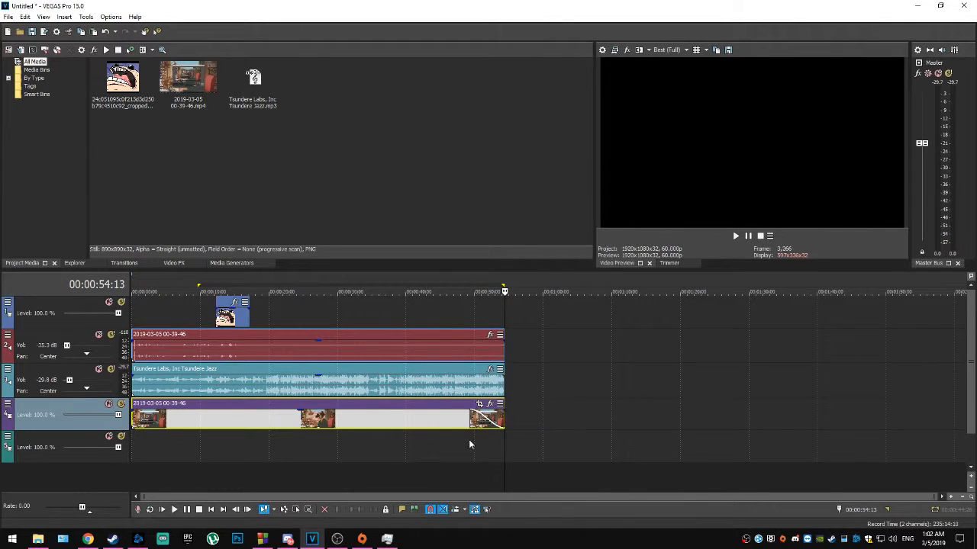
left_click(453, 287)
left_click(174, 509)
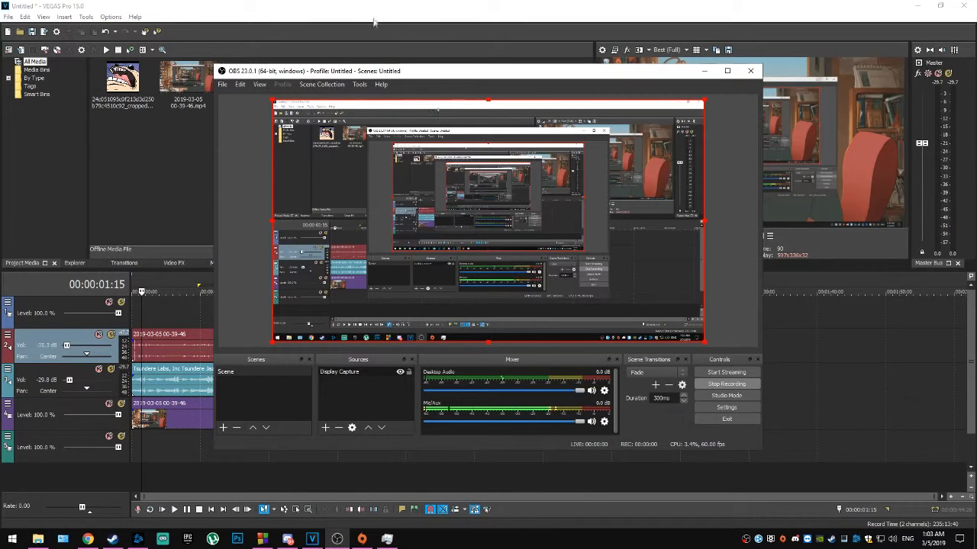
Set the project's video properties to the HD 720-60p (1280x720, 59.940 fps) template
left_click(375, 15)
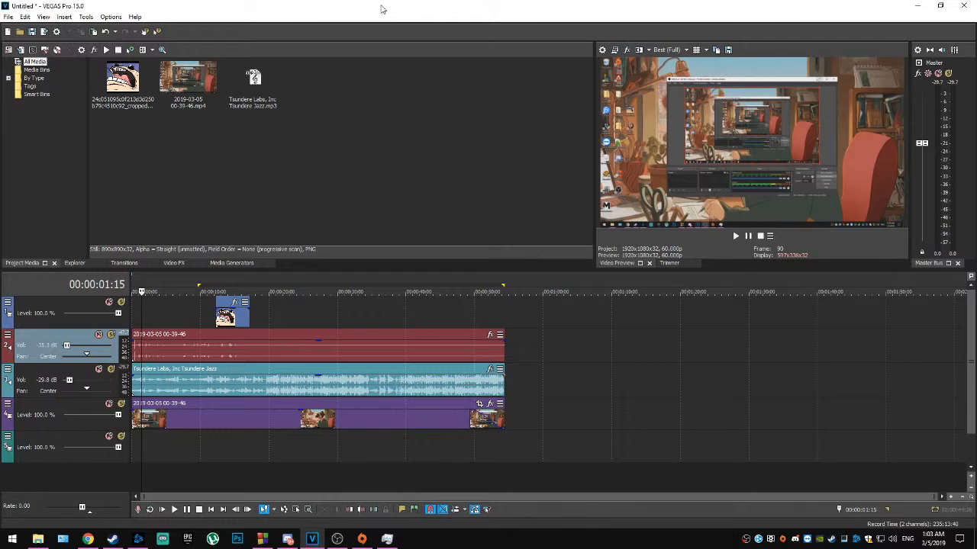
left_click(9, 17)
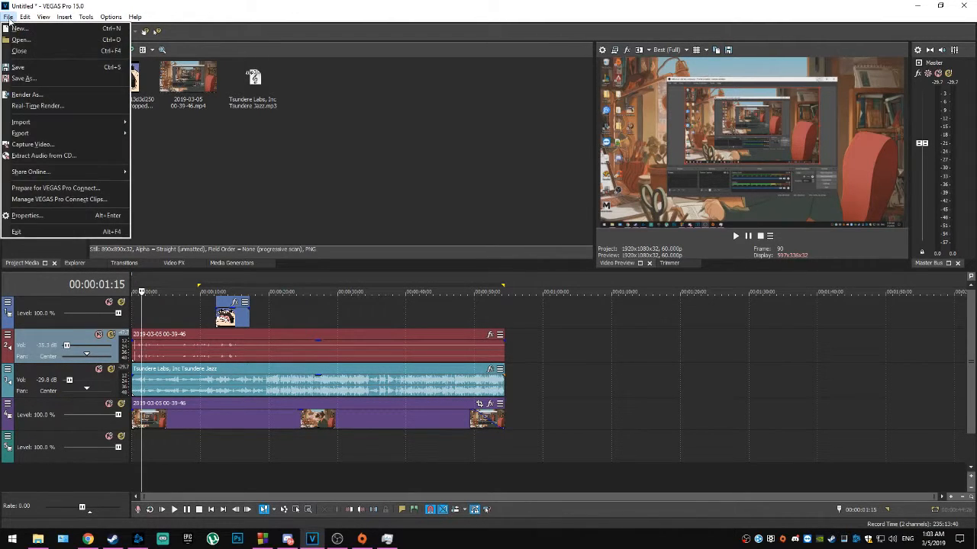
left_click(30, 218)
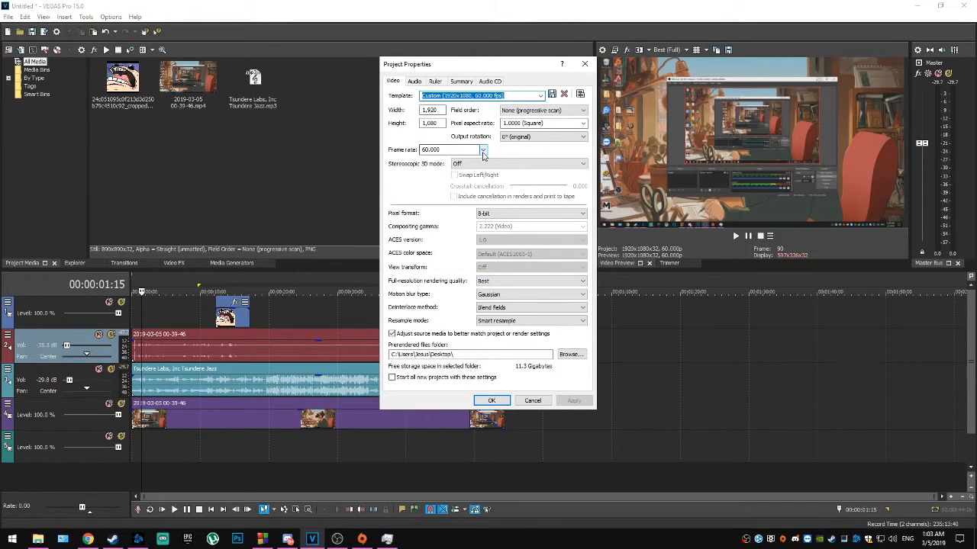
left_click(482, 151)
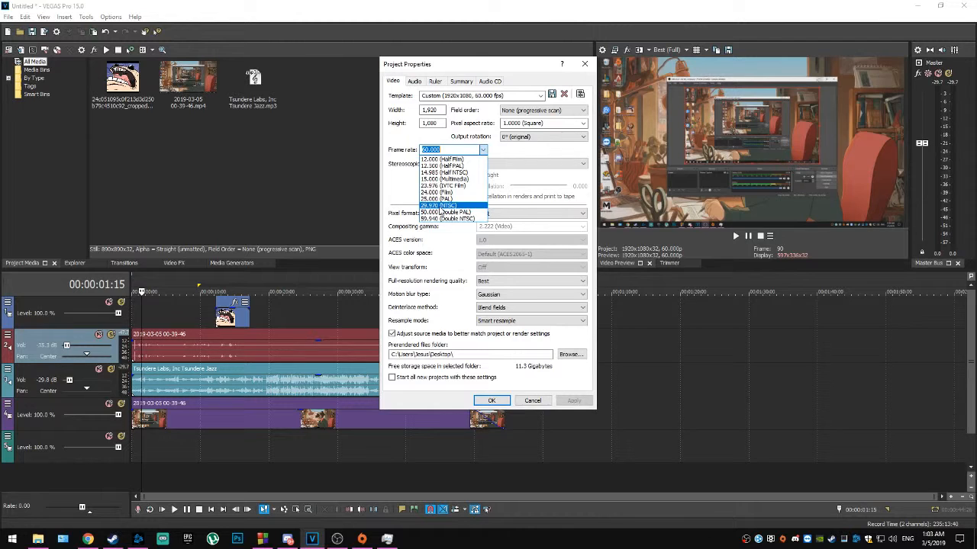
left_click(483, 150)
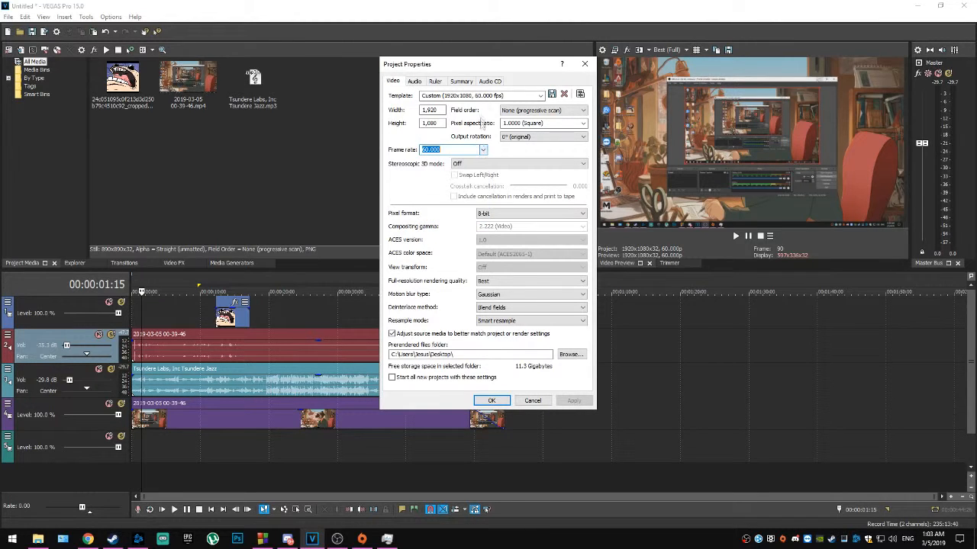
left_click(540, 96)
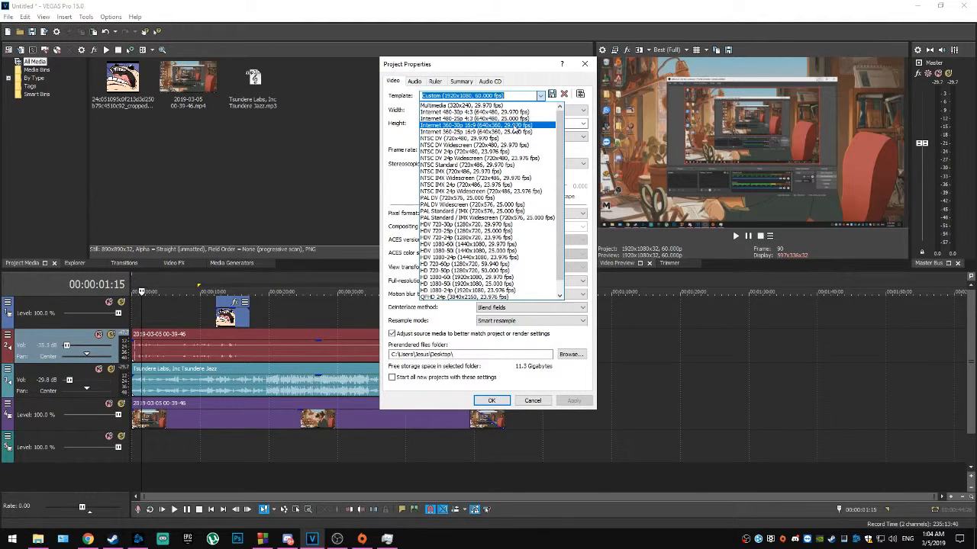
scroll(497, 260, "down", 1)
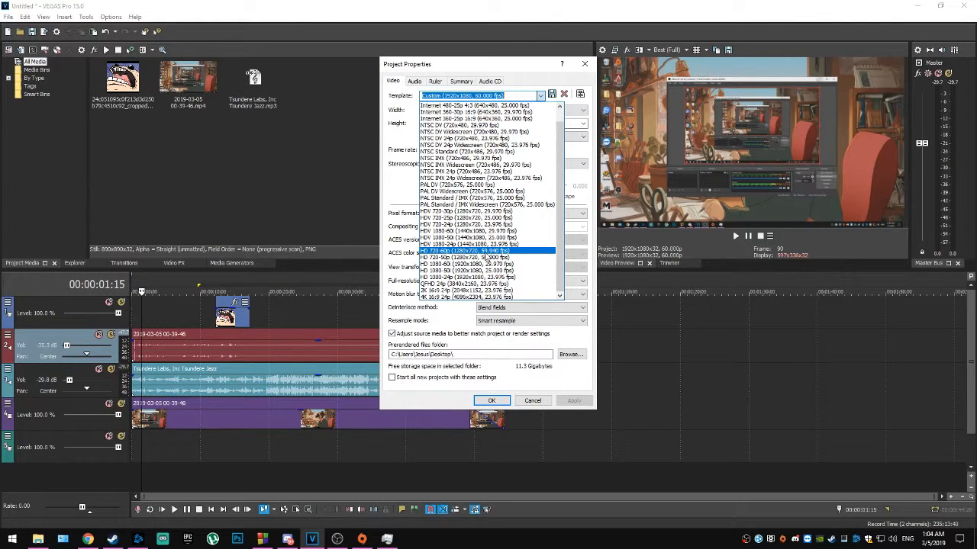
left_click(532, 402)
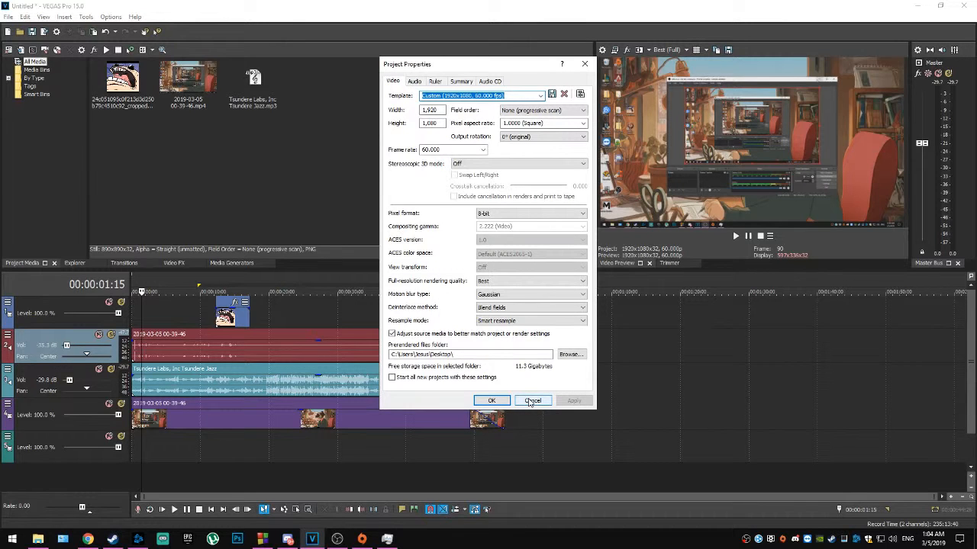
left_click(541, 95)
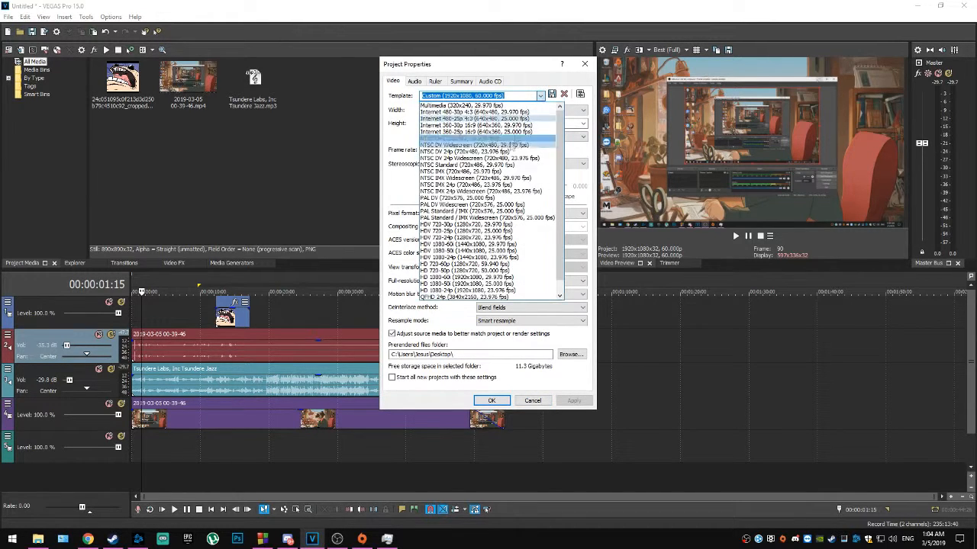
left_click(443, 264)
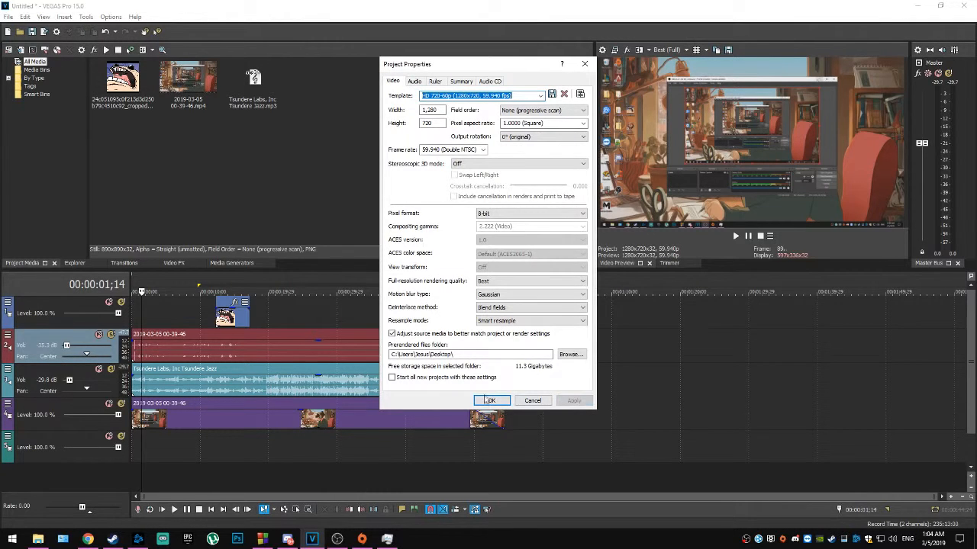
left_click(490, 400)
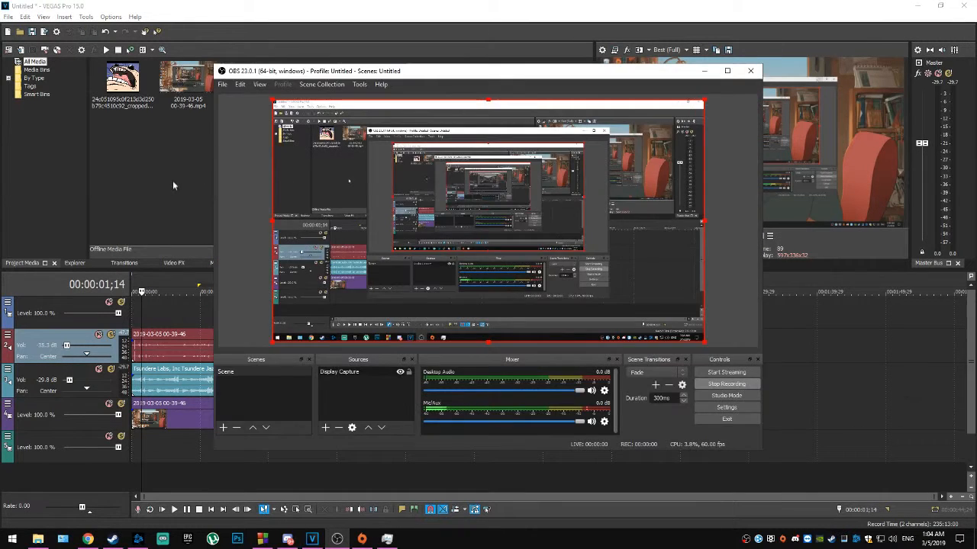
Start rendering the project to a file, choosing the Sony AVC/MVC format with the Internet 1280x720-30p template
left_click(173, 182)
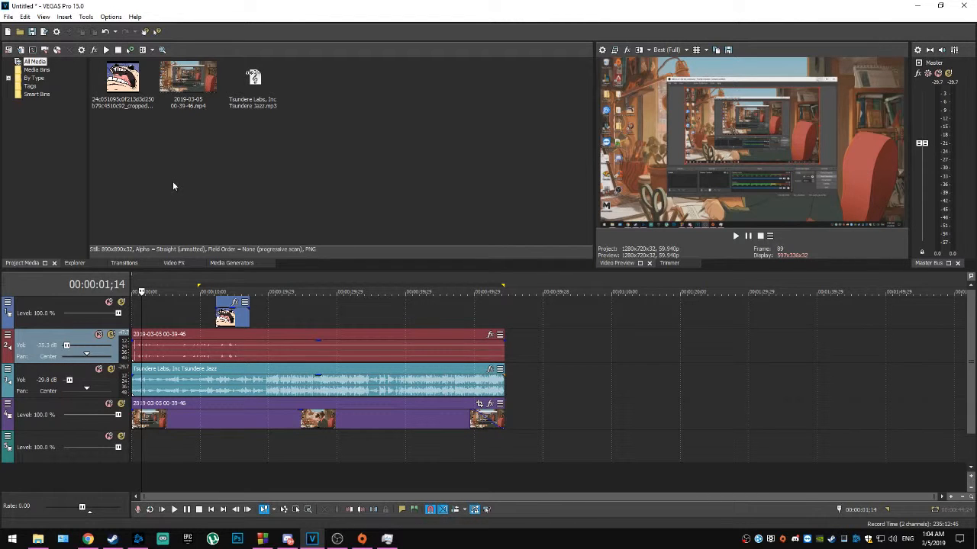
left_click(8, 16)
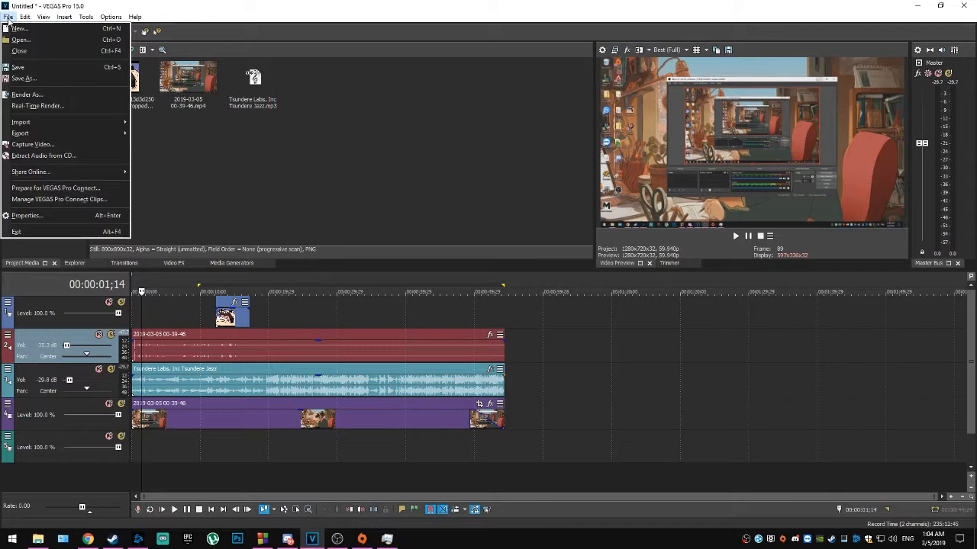
left_click(27, 95)
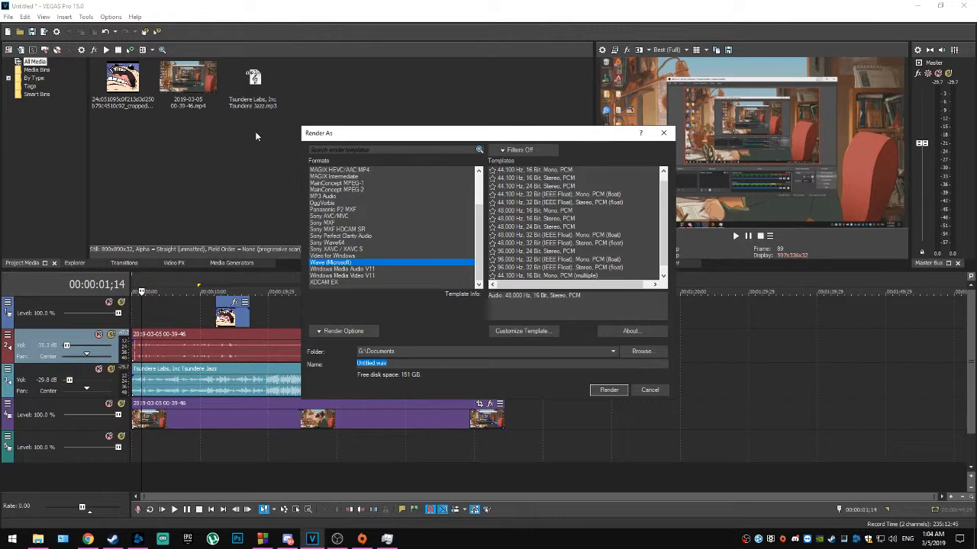
left_click(336, 217)
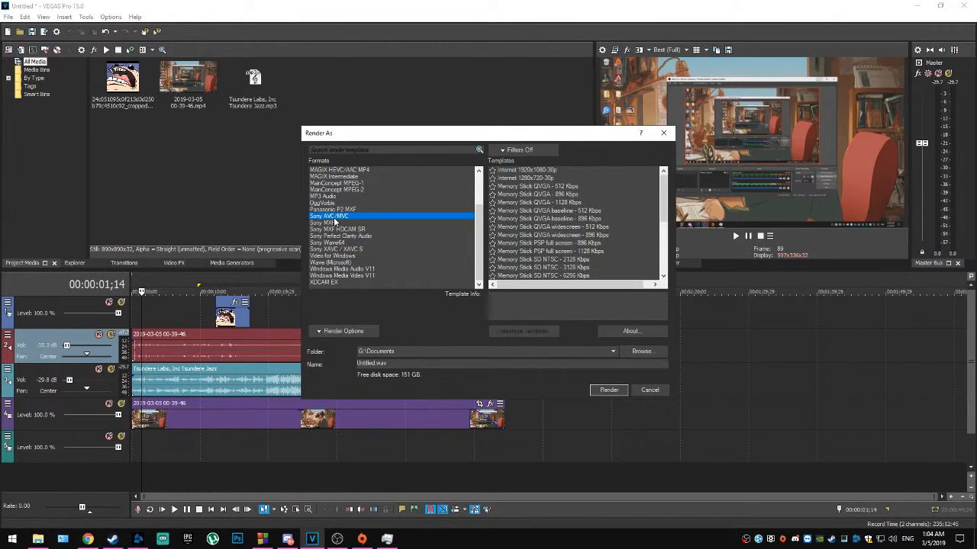
left_click(528, 178)
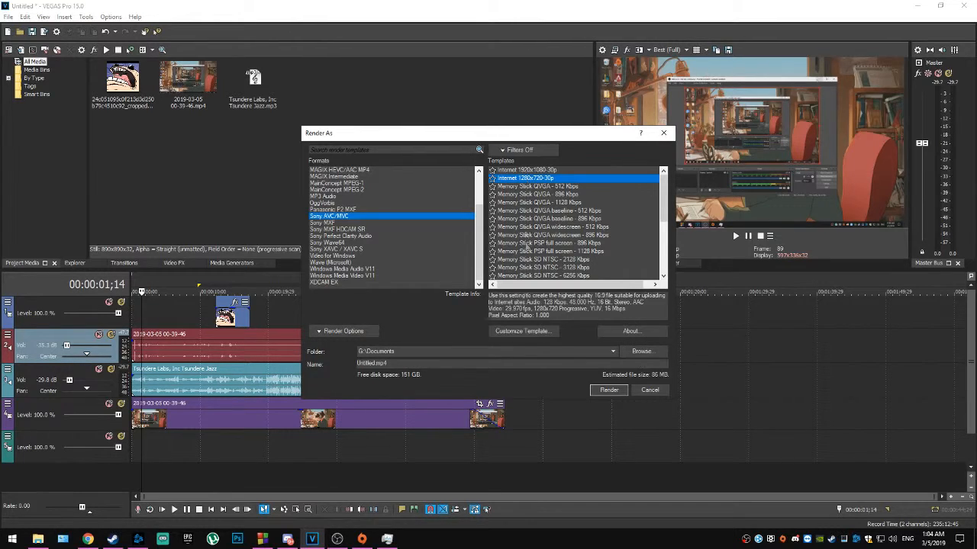
Customize the render template with video rendering quality set to Best, and render the project as Untitled.mp4 in G:\Documents
left_click(532, 334)
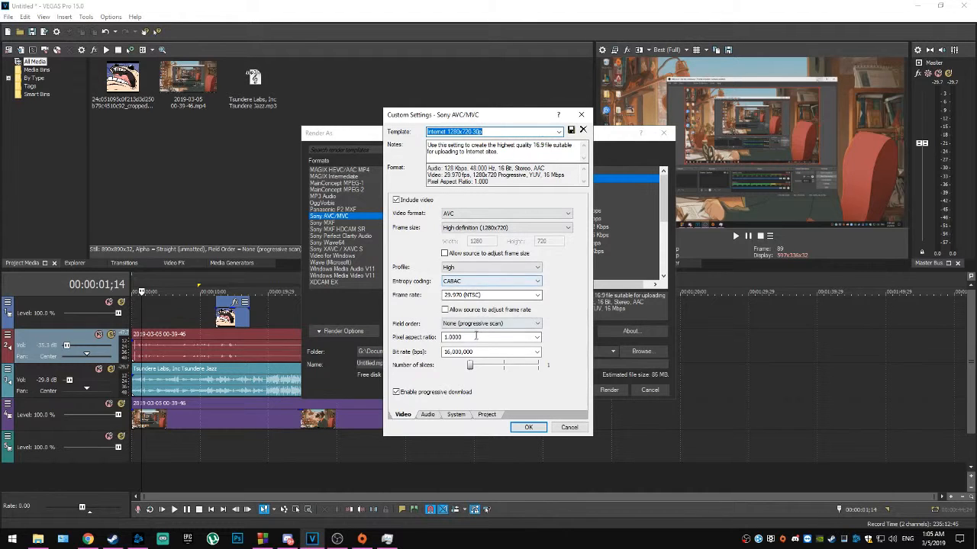
left_click(485, 416)
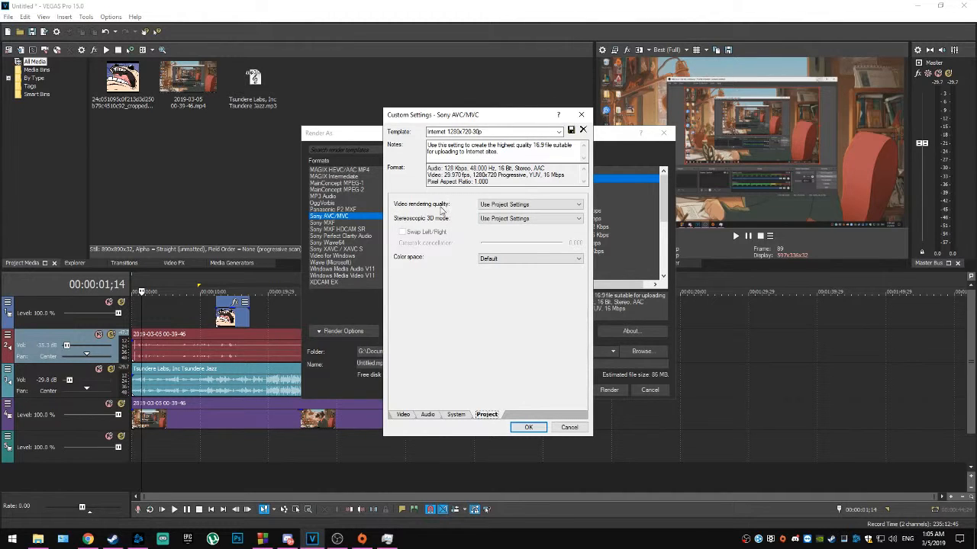
left_click(500, 207)
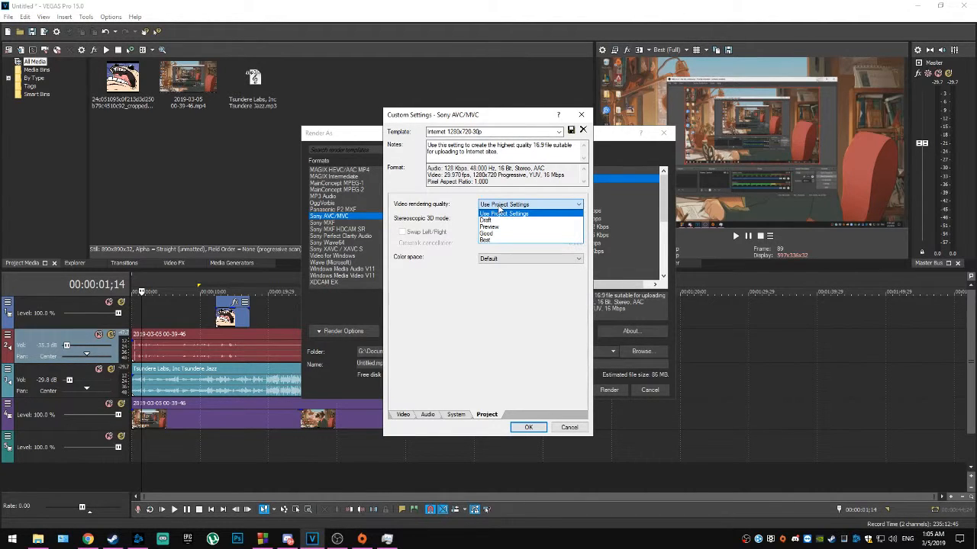
left_click(491, 239)
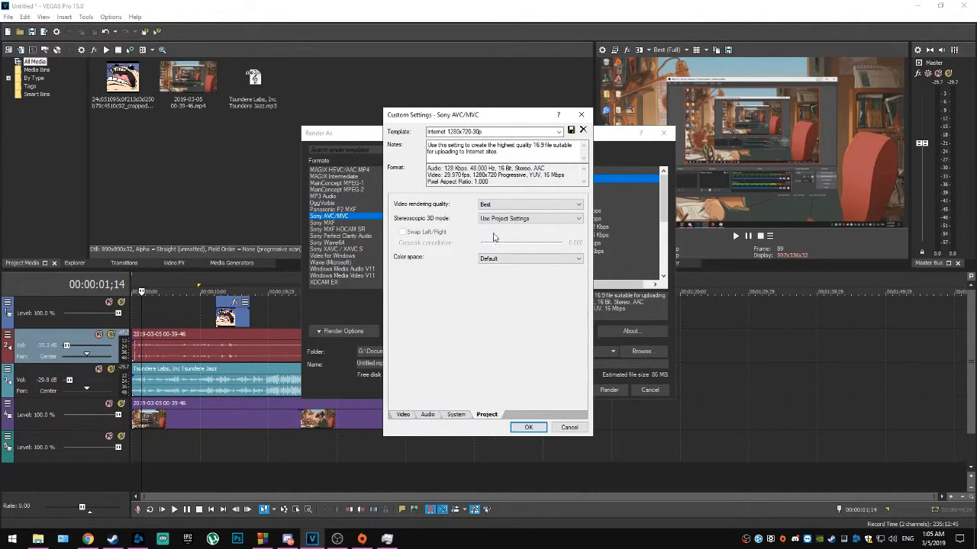
left_click(528, 428)
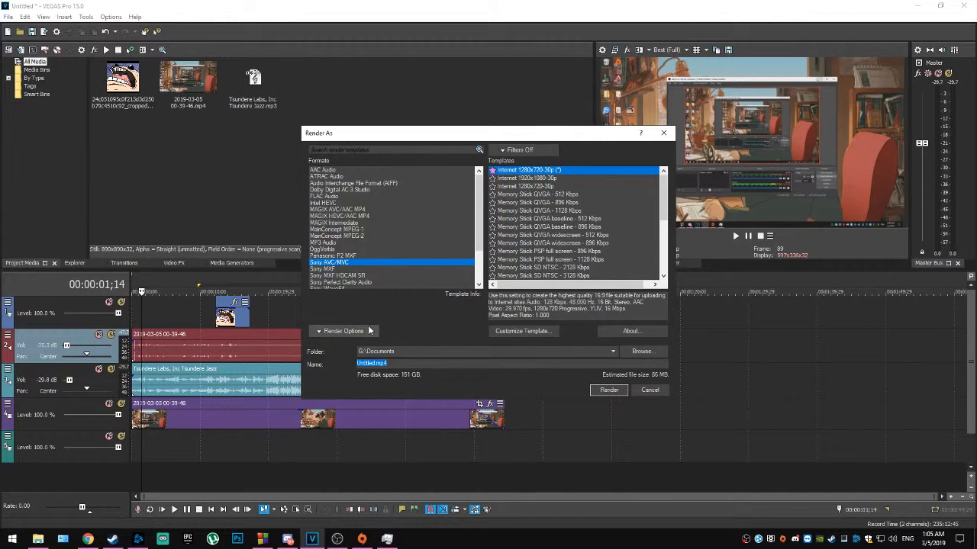
left_click(603, 390)
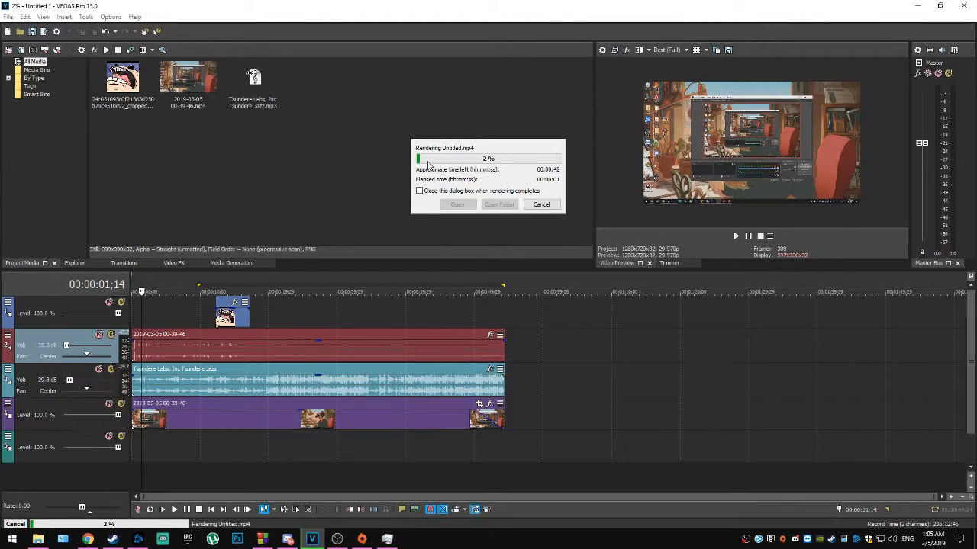